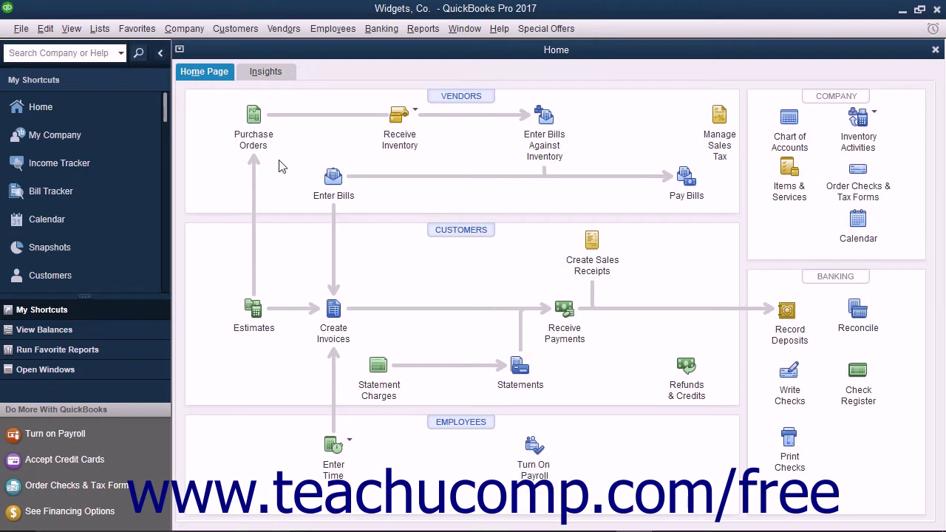
Step: Start a local backup via File > Back Up Company > Create Local Backup and open its Options
left_click(22, 29)
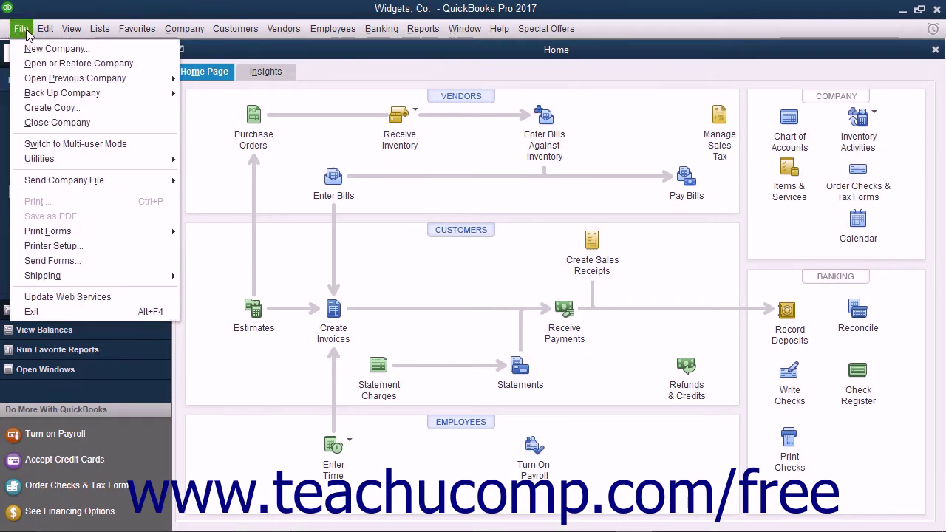
mouse_move(71, 94)
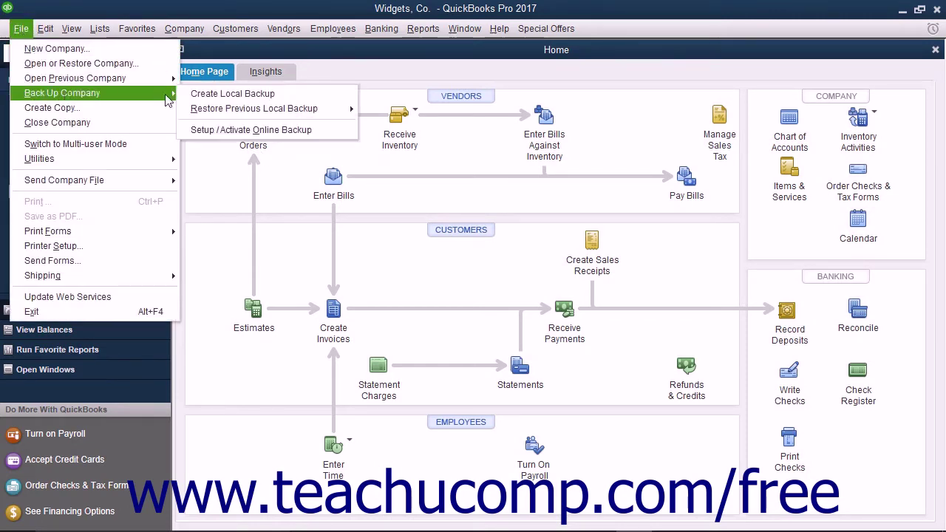
left_click(217, 96)
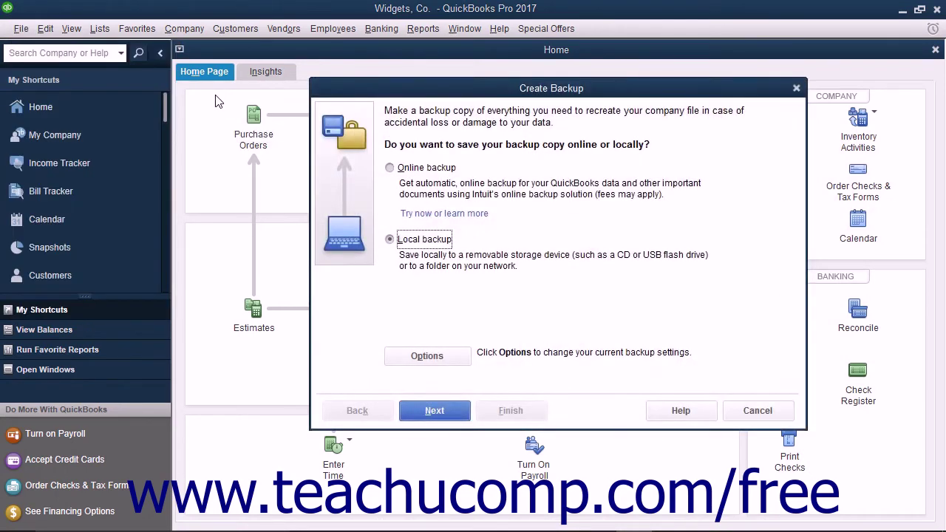
left_click(397, 242)
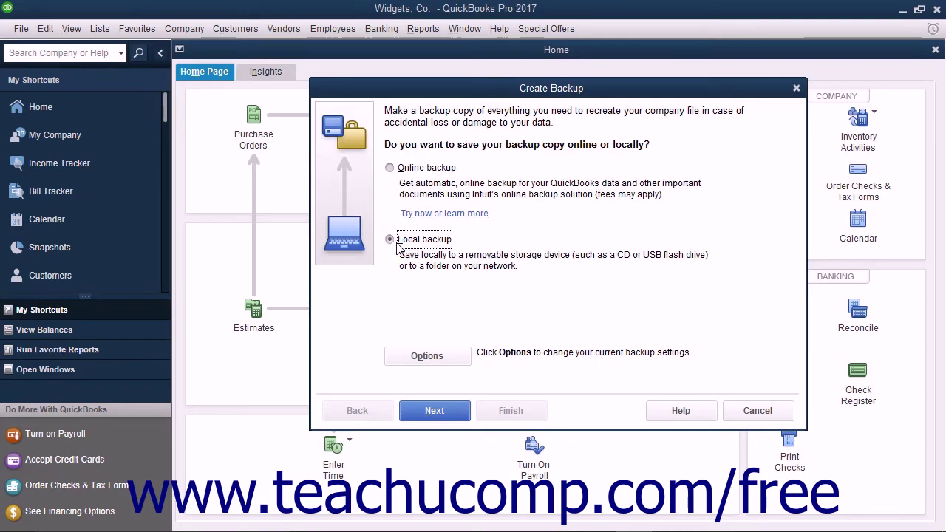
left_click(437, 362)
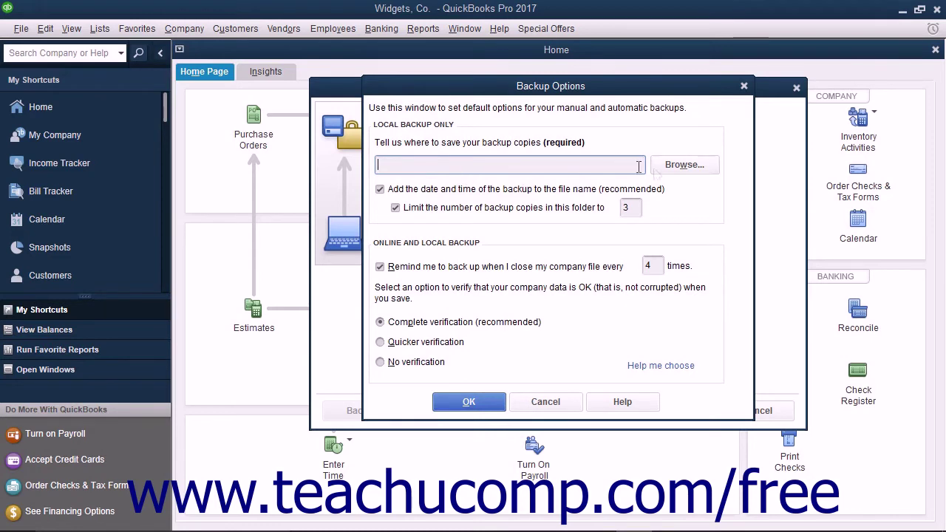
Step: Set the backup folder to Public Documents\Intuit\QuickBooks\Company Files\Local Backups
left_click(668, 172)
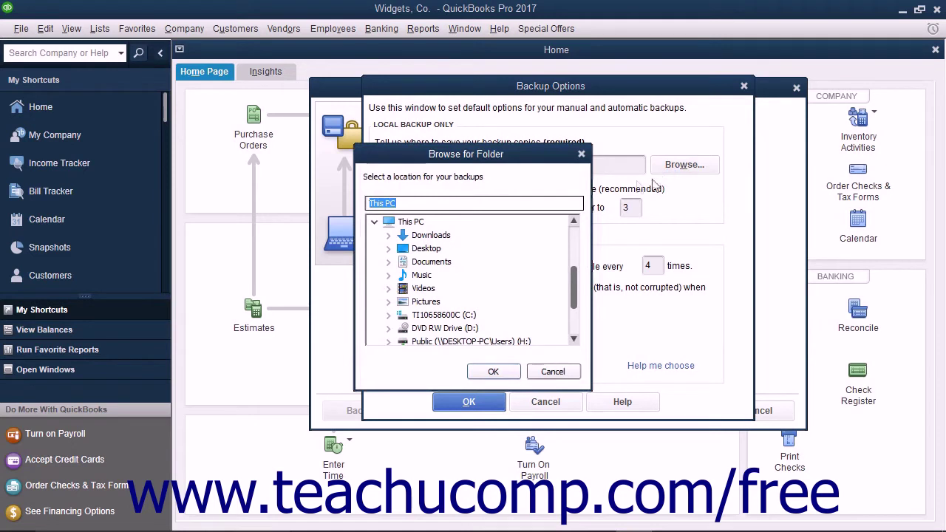
left_click(389, 315)
left_click(402, 295)
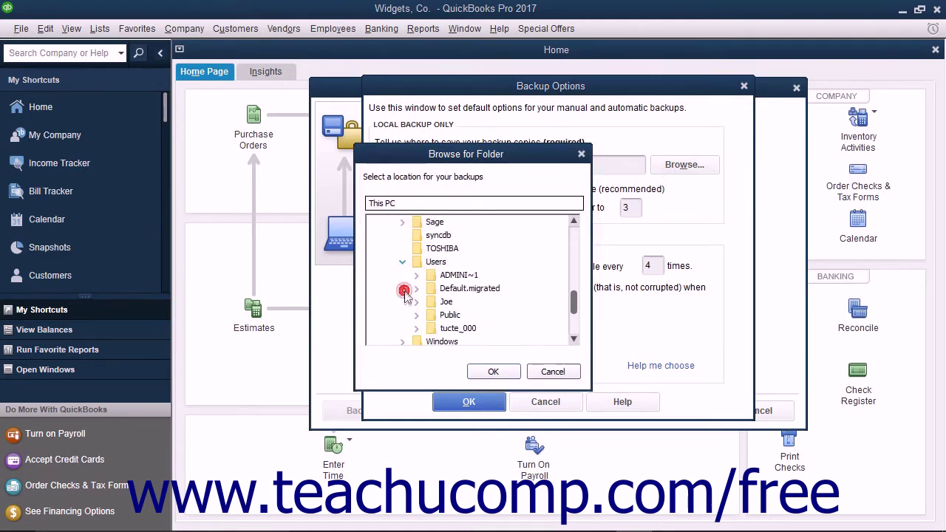
left_click(416, 316)
left_click(431, 263)
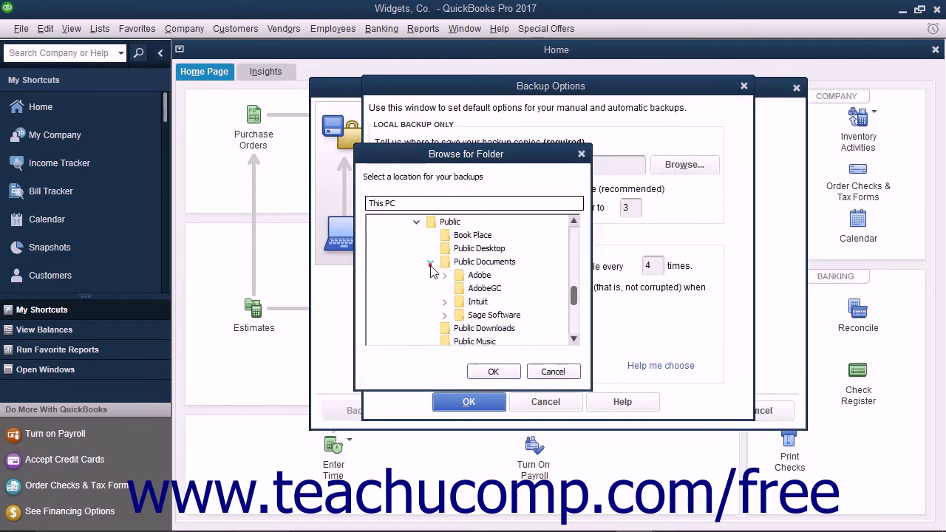
left_click(444, 302)
left_click(458, 315)
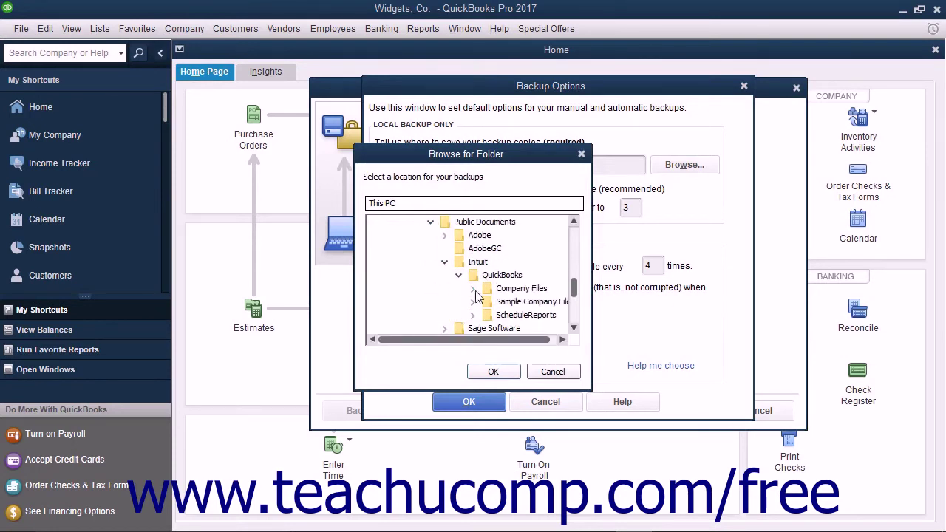
left_click(472, 289)
left_click(522, 264)
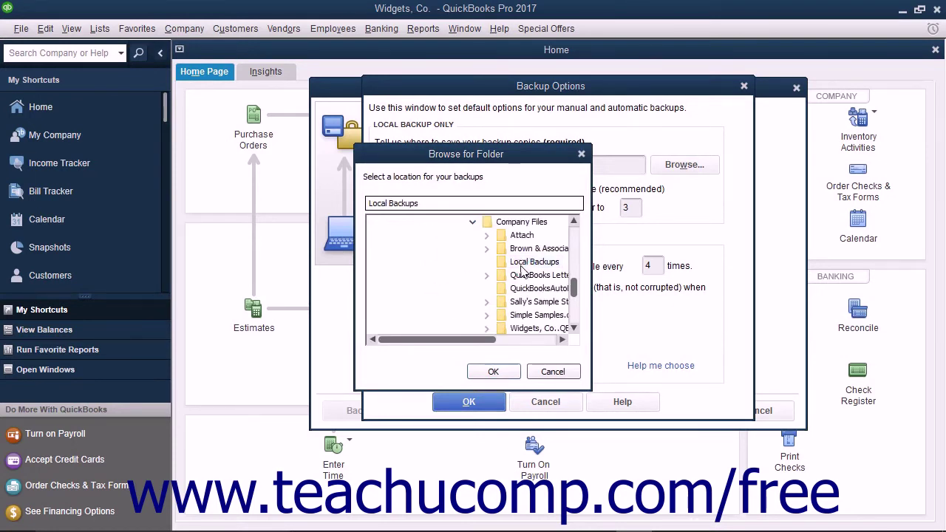
key("Tab")
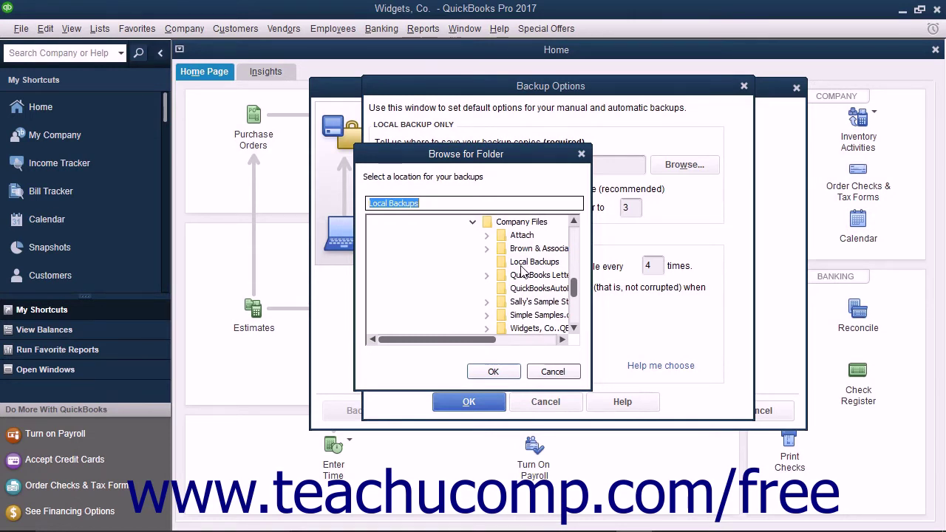
left_click(493, 372)
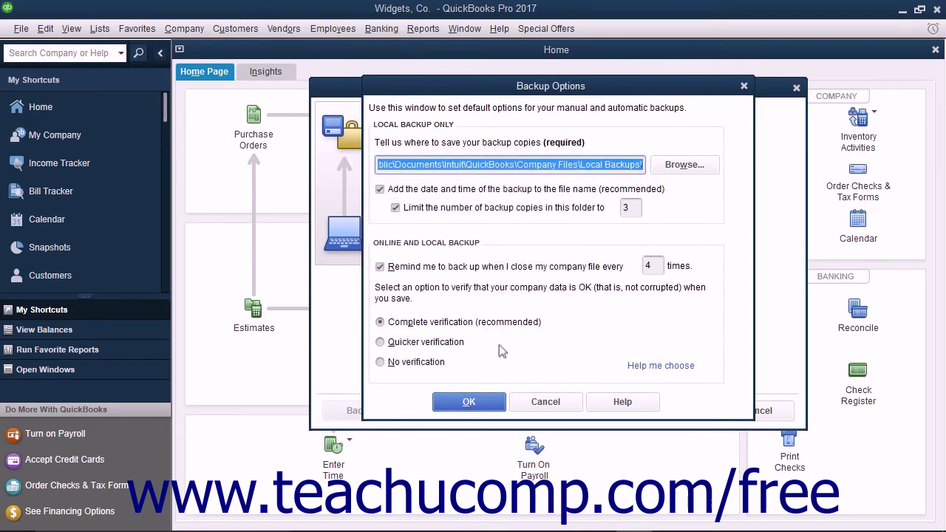
Step: Review the backup folder path and the limit of 3 backup copies
left_click(508, 165)
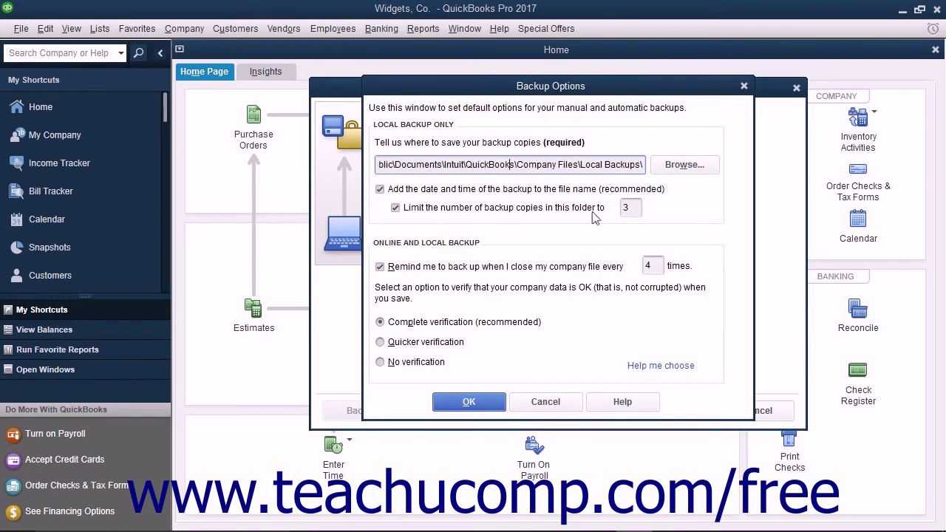
left_click(633, 210)
double_click(633, 210)
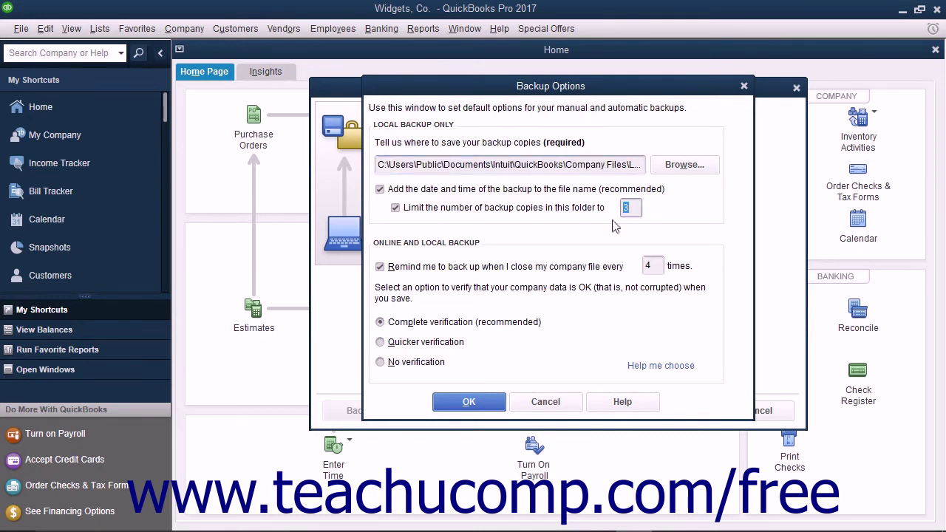
left_click(482, 247)
Step: Turn off the close-file backup reminder, keep complete verification, and save, accepting the same-drive location
left_click(423, 273)
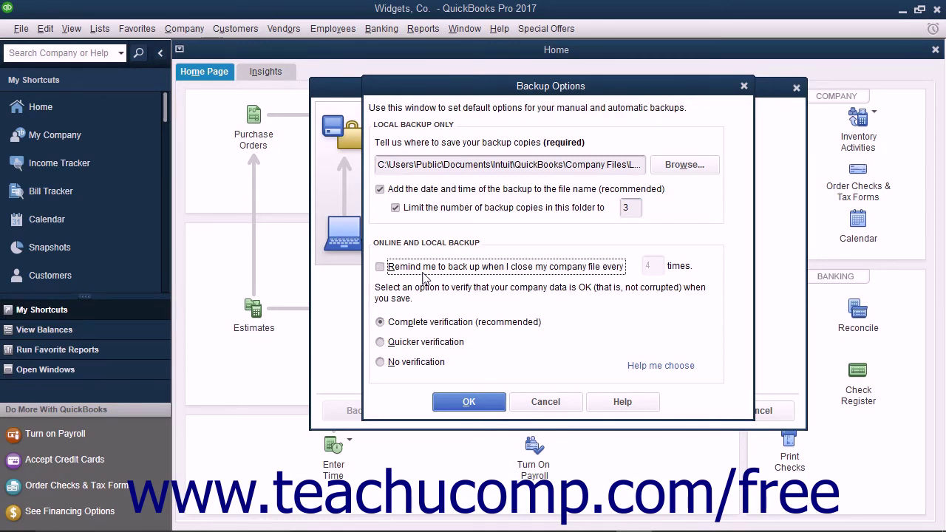
left_click(429, 328)
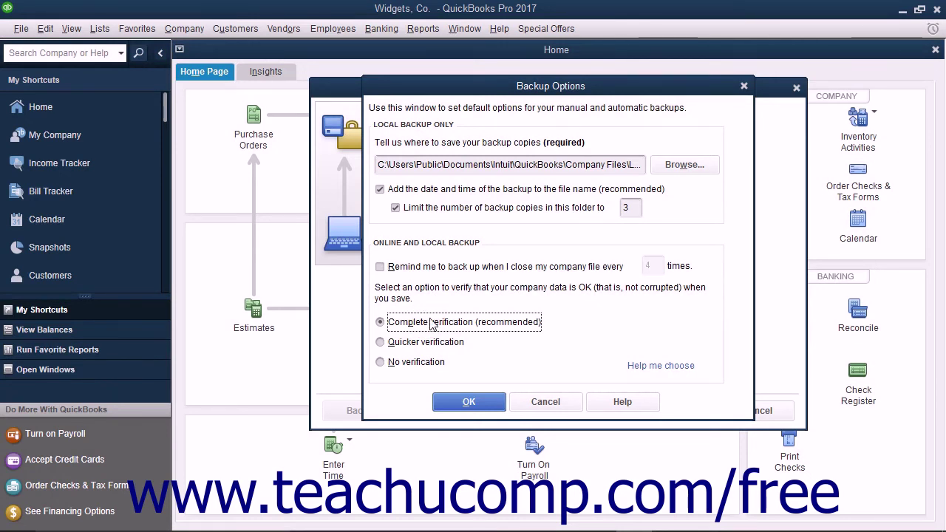
left_click(471, 404)
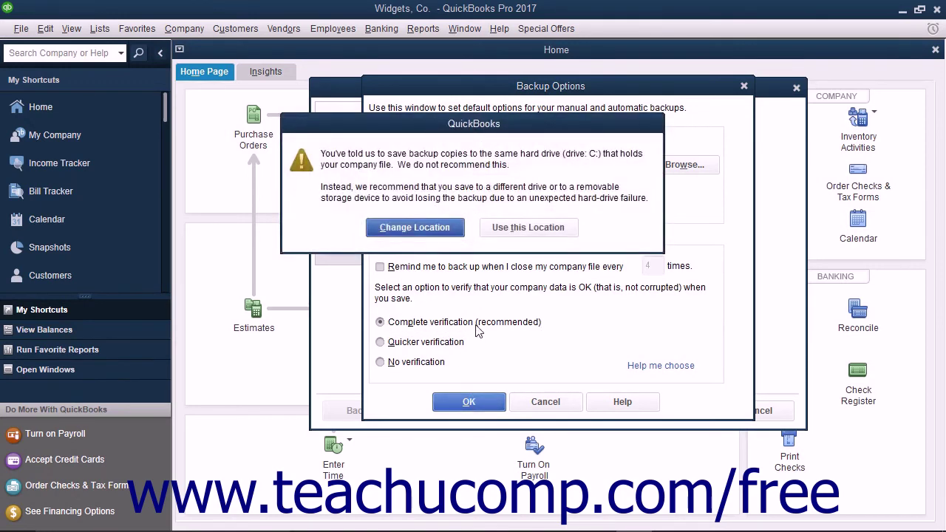
left_click(528, 227)
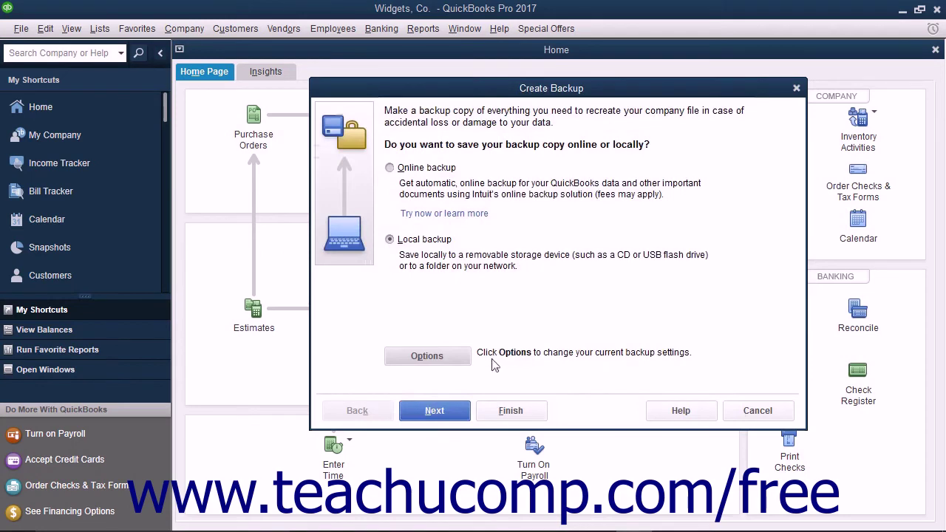
Step: Compare the backup timing options and settle on Save it now
left_click(456, 416)
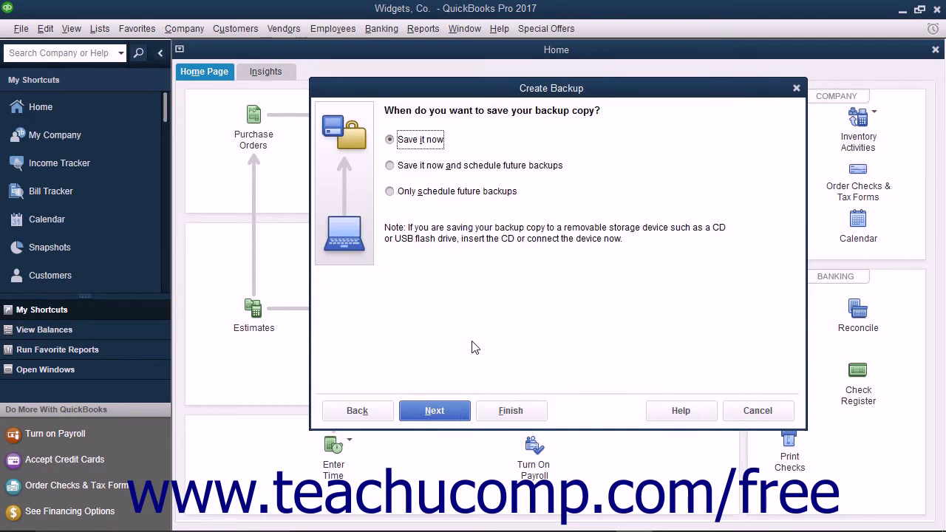
left_click(422, 141)
left_click(432, 168)
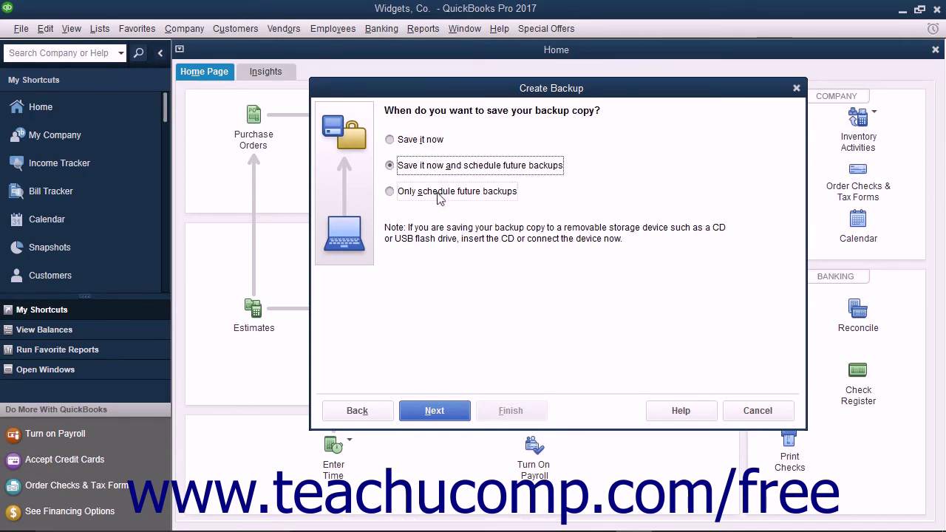
left_click(436, 193)
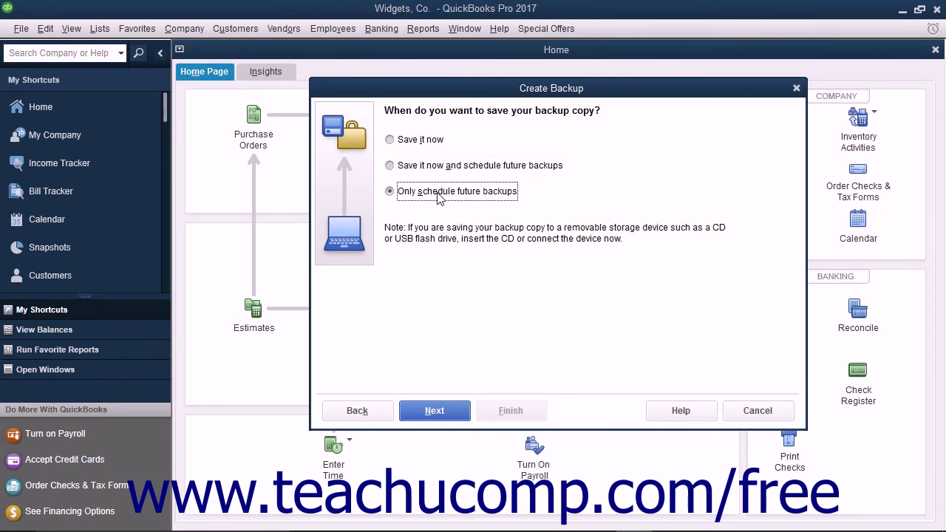
left_click(427, 140)
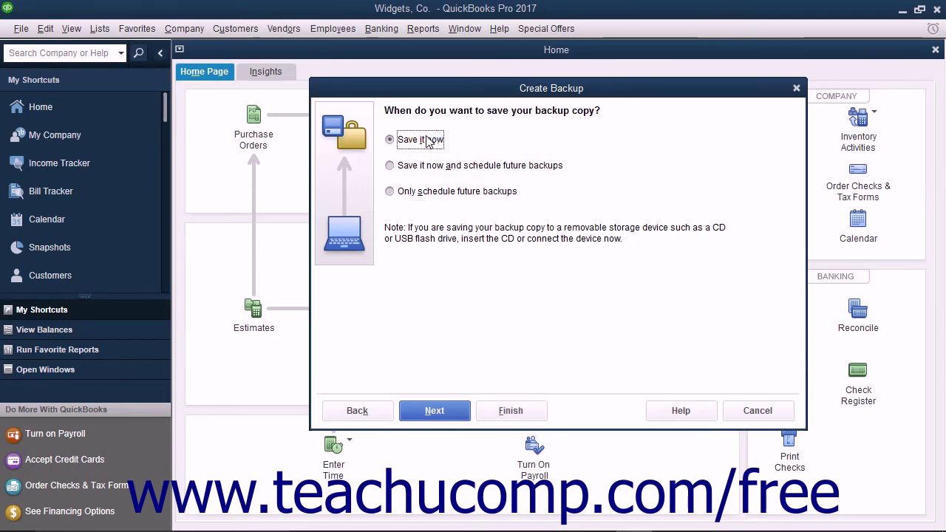
Step: Save Widgets, Co. (Backup Oct 11,2016 12 05 PM).QBB in Local Backups and dismiss the confirmation
left_click(452, 411)
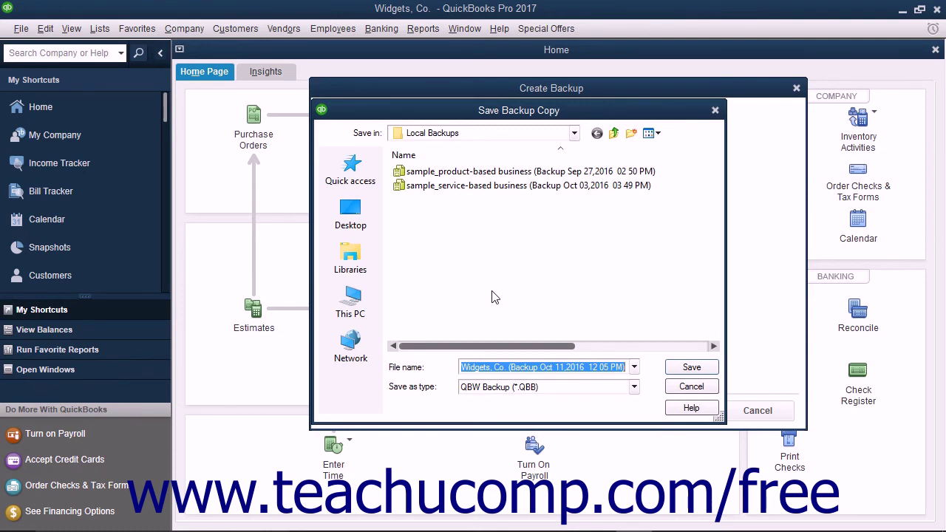
left_click(692, 368)
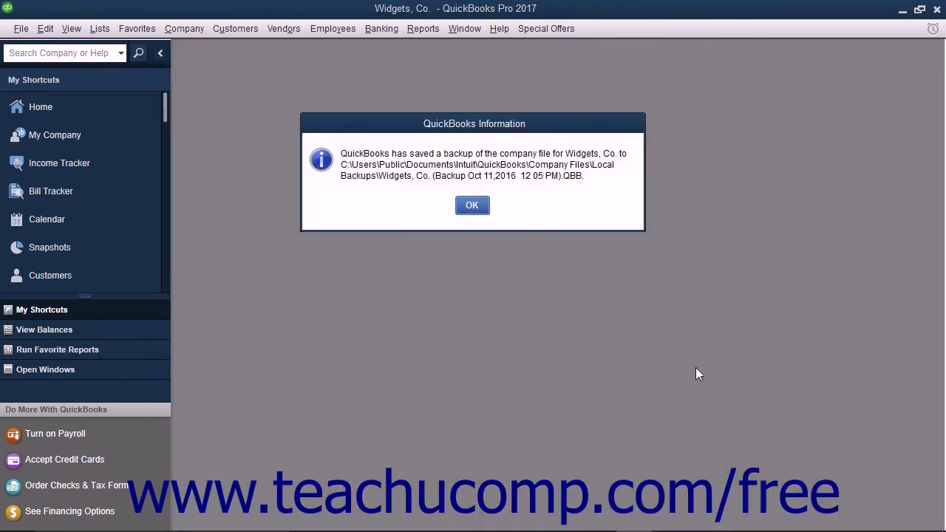
left_click(471, 208)
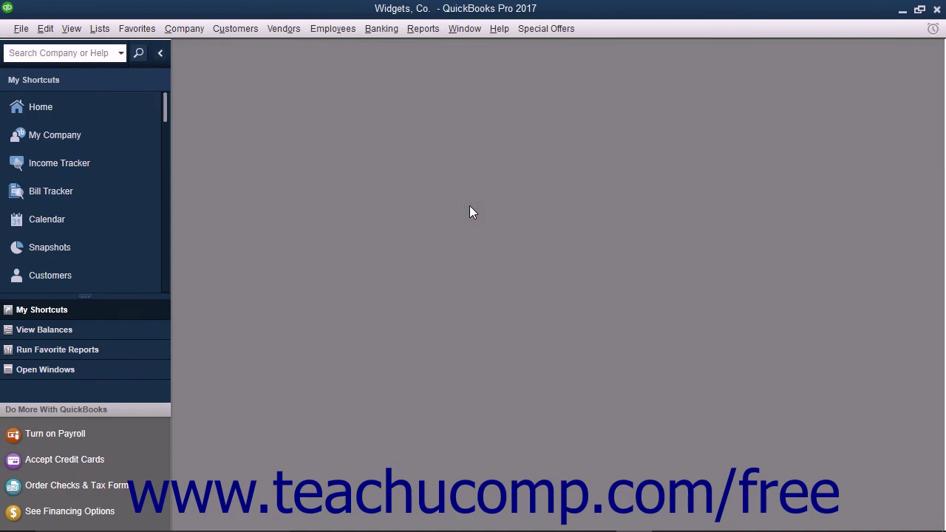